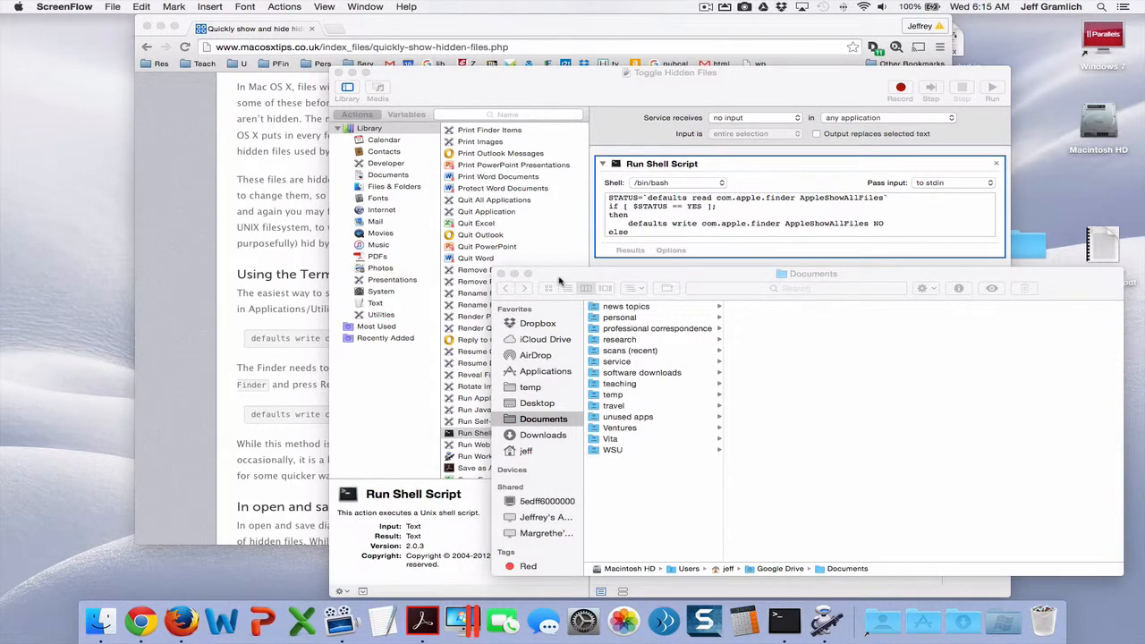
- Bring the Finder Documents folder window to the front
left_click(559, 280)
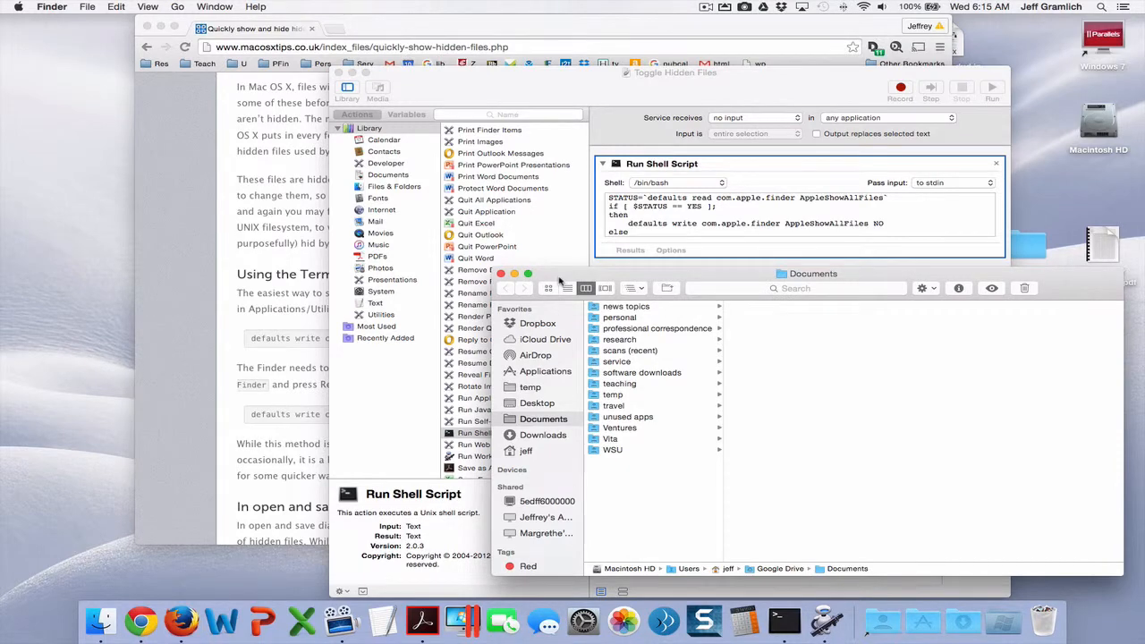
- Review the macosxtips hidden-files article and its URL, then return to the Toggle Hidden Files workflow
left_click(291, 295)
scroll(403, 313, "up", 5)
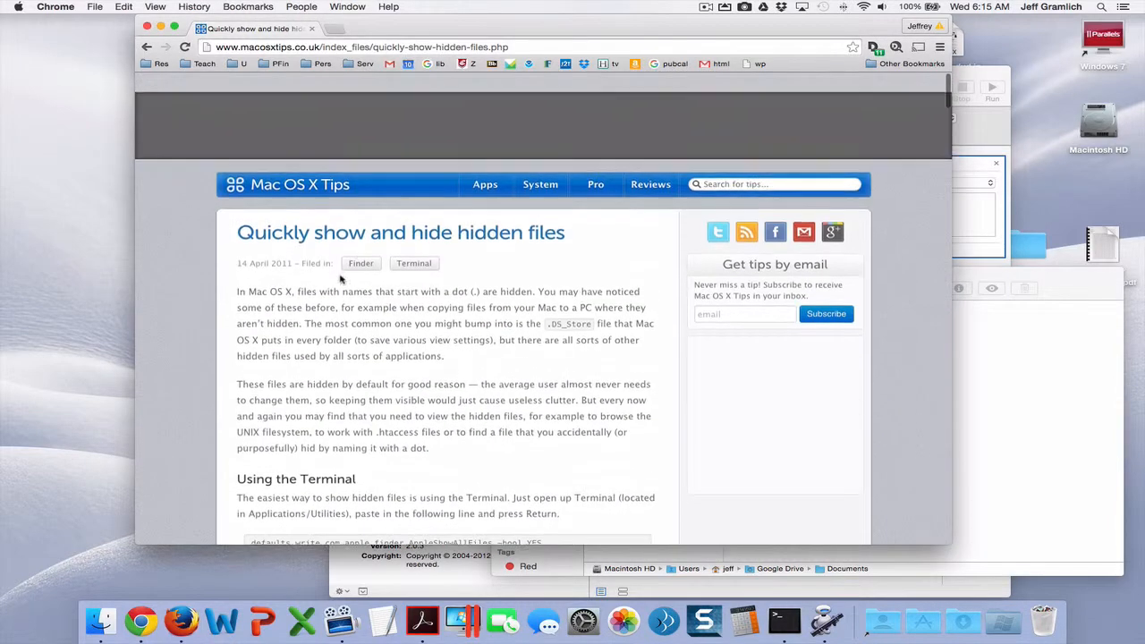
left_click(516, 47)
left_click_drag(516, 47, 220, 47)
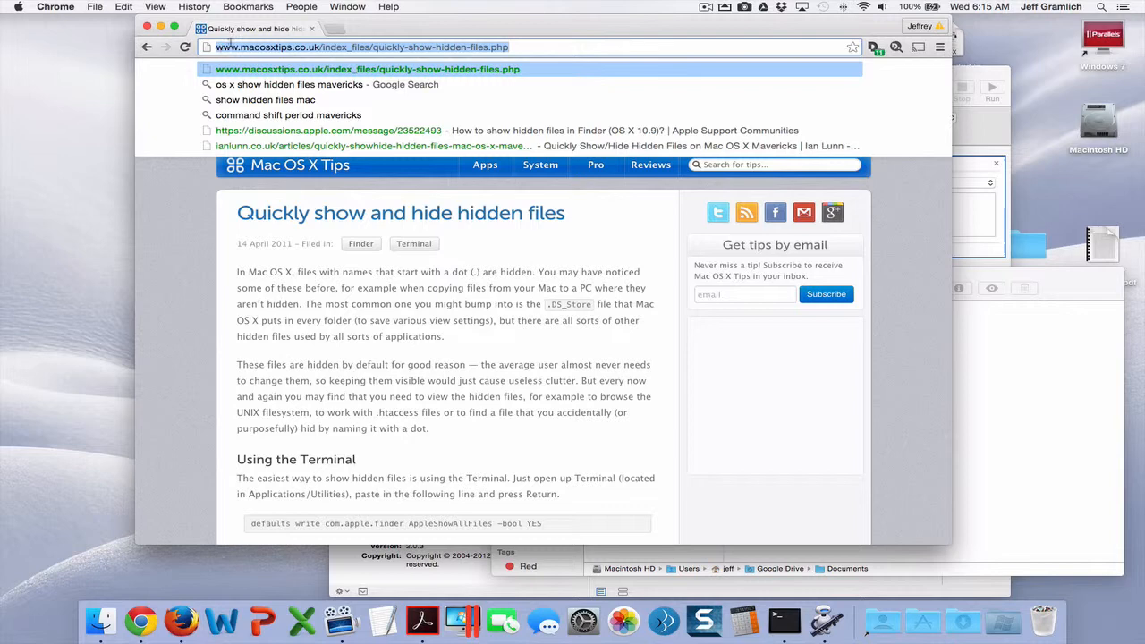
left_click(180, 255)
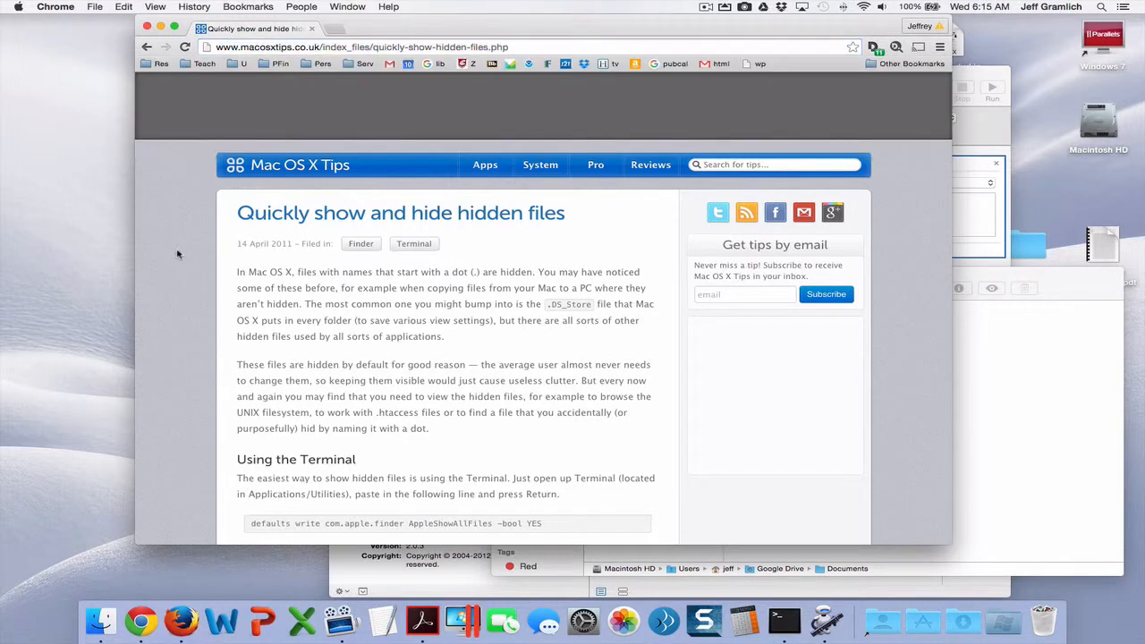
scroll(349, 318, "down", 5)
scroll(348, 317, "down", 5)
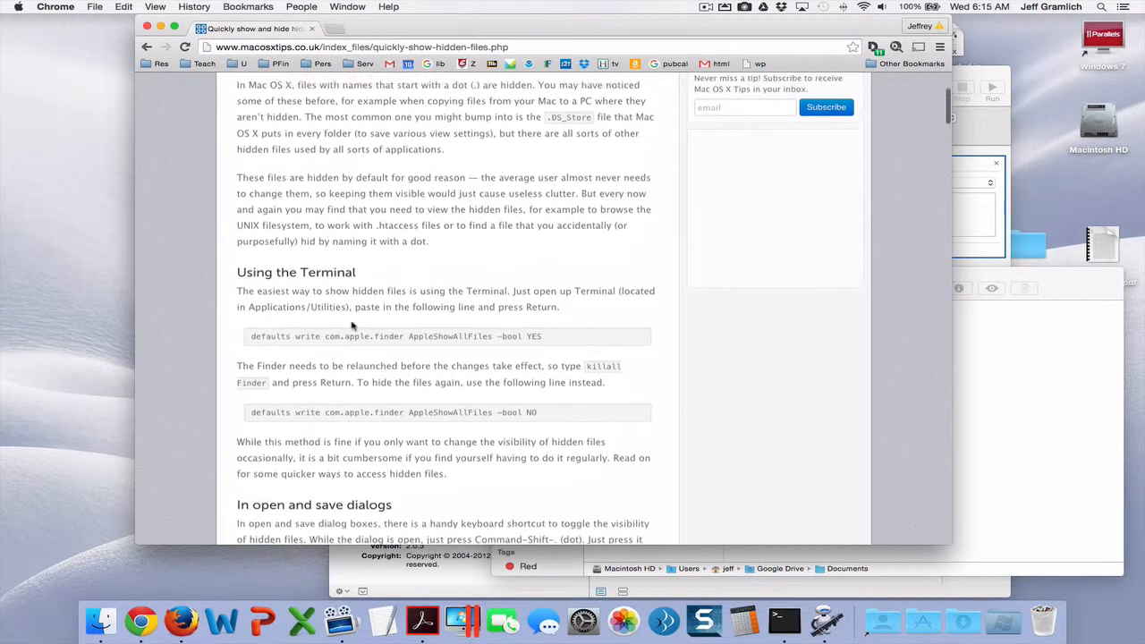
scroll(352, 322, "down", 5)
scroll(351, 322, "down", 5)
scroll(295, 224, "down", 4)
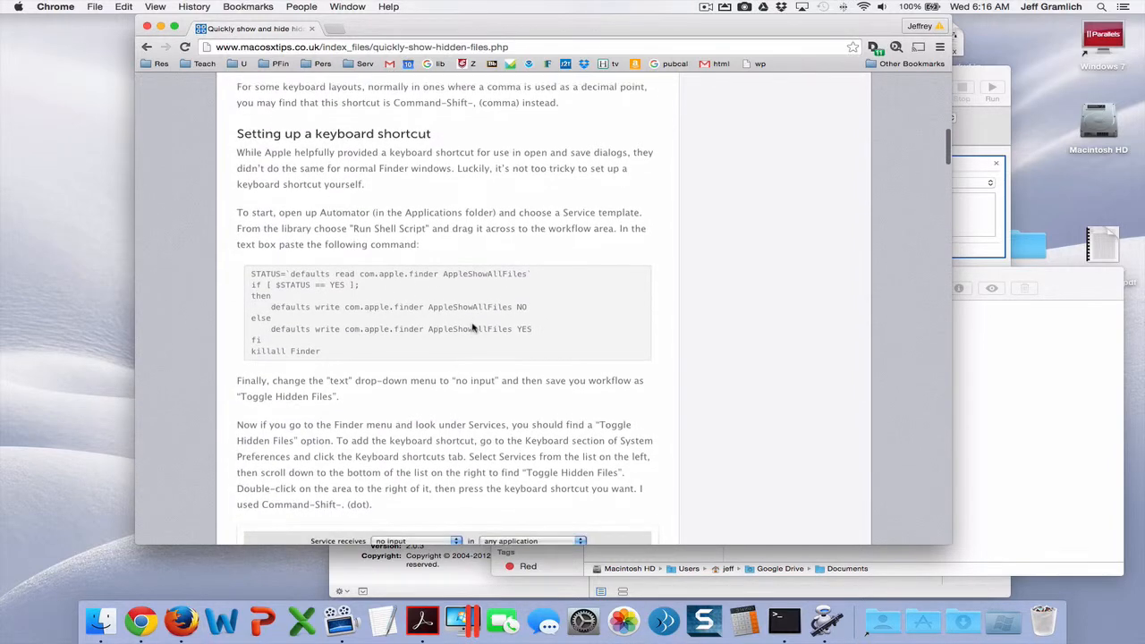
scroll(473, 327, "down", 3)
scroll(473, 327, "down", 2)
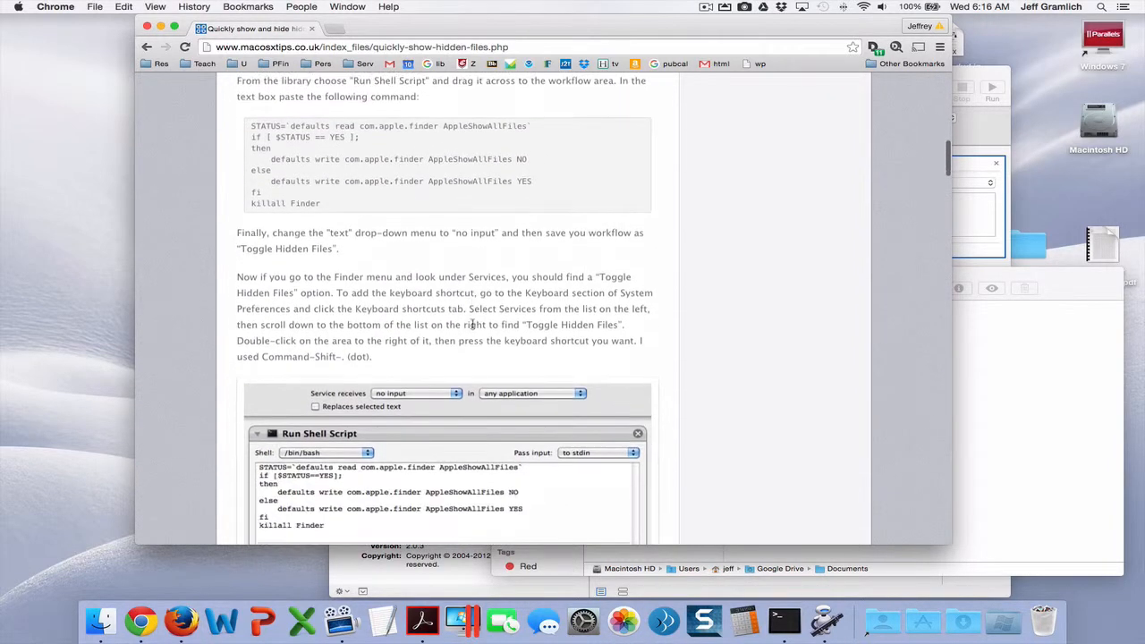
scroll(473, 328, "down", 2)
scroll(473, 340, "down", 2)
scroll(473, 357, "down", 1)
scroll(473, 365, "down", 5)
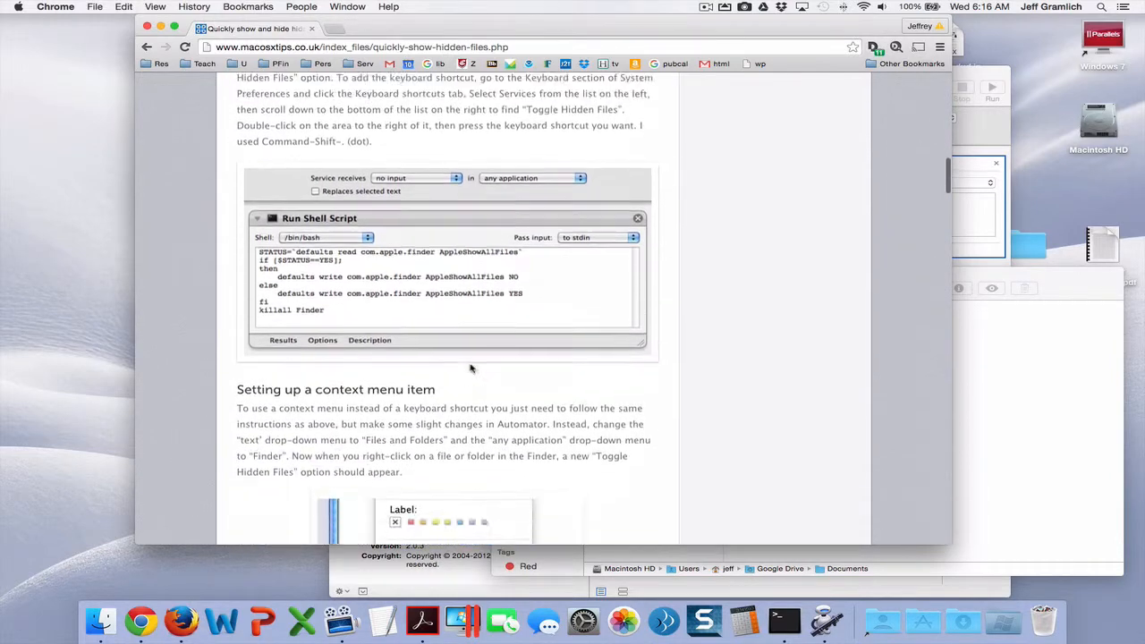
scroll(483, 313, "up", 8)
scroll(492, 268, "down", 8)
scroll(497, 184, "down", 1)
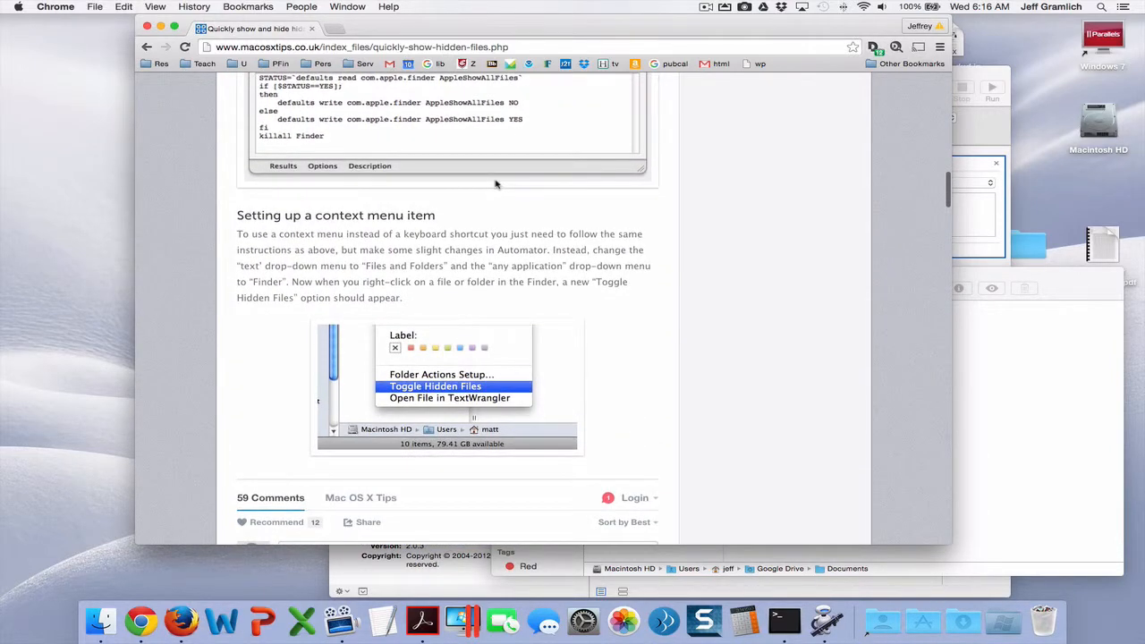
scroll(537, 191, "up", 5)
scroll(537, 192, "up", 8)
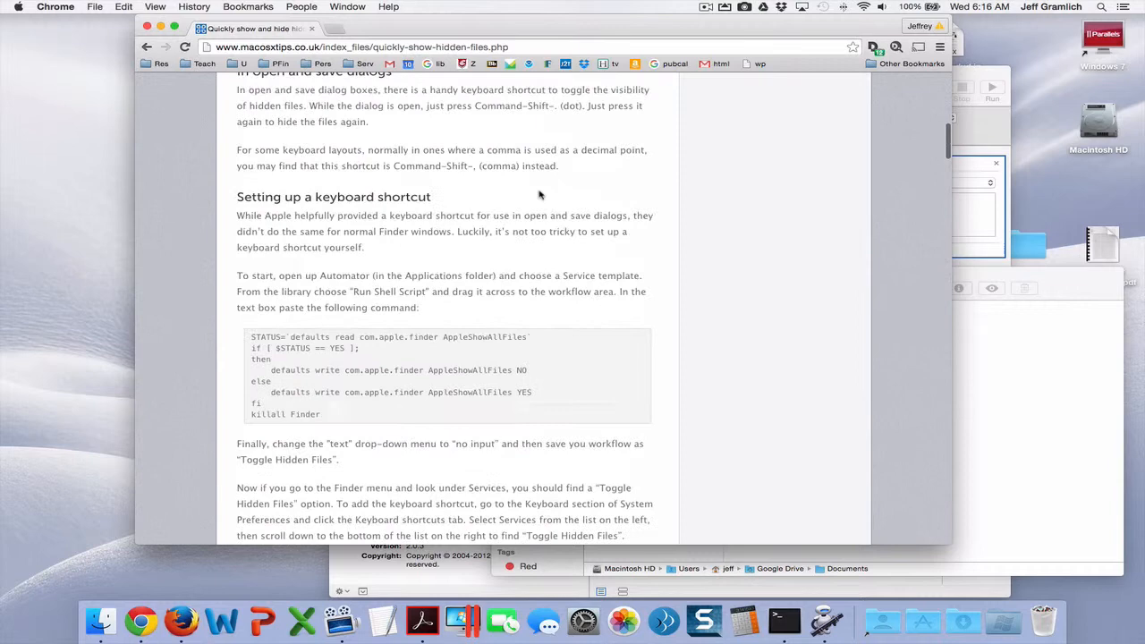
scroll(537, 191, "up", 6)
left_click(983, 123)
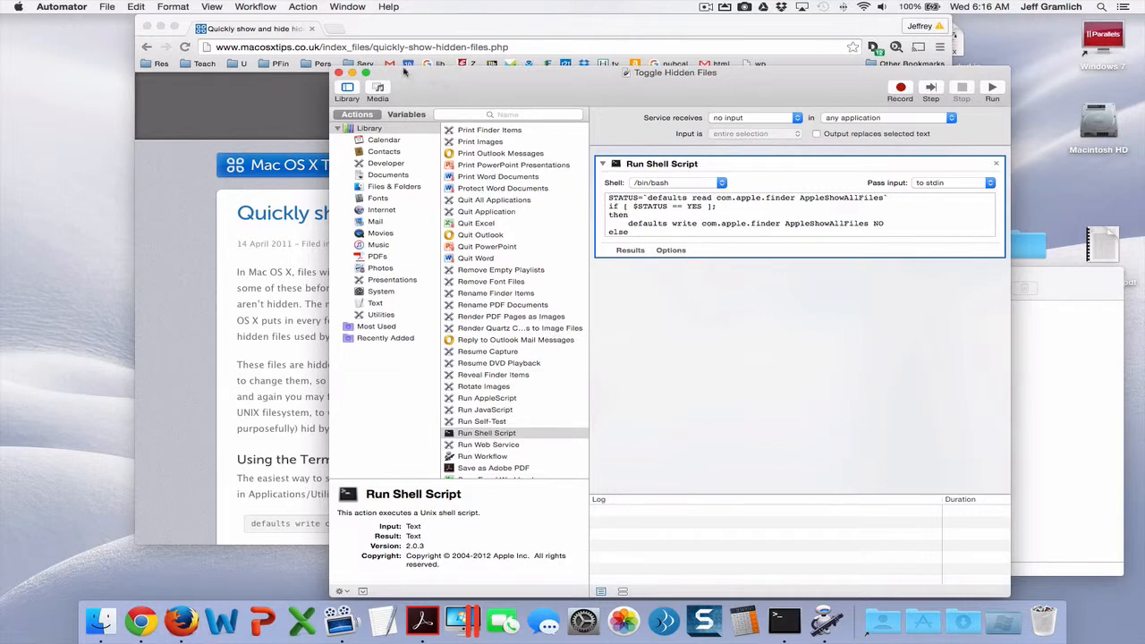
- Close the Toggle Hidden Files Automator workflow window
left_click(338, 73)
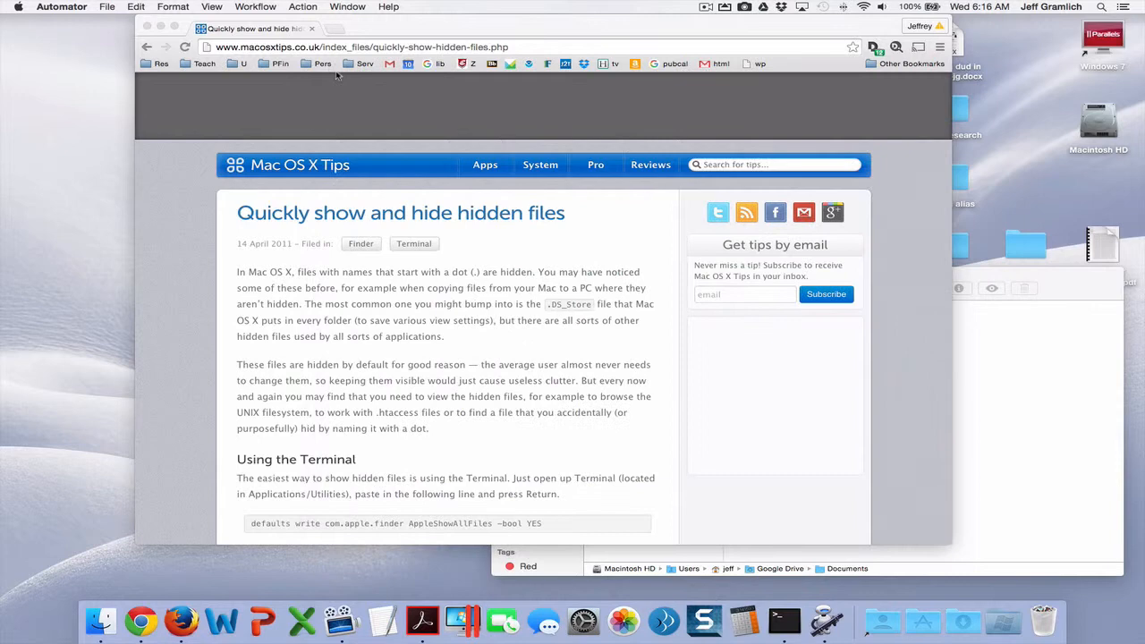
- Quit Automator and return to the Finder Documents window
left_click(61, 7)
left_click(59, 143)
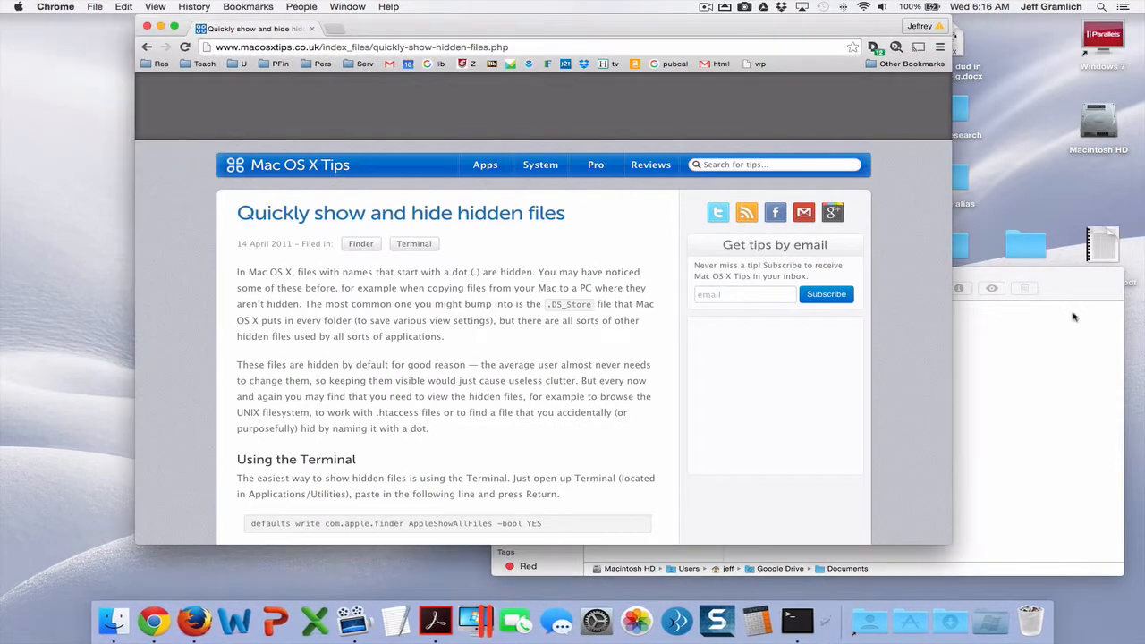
left_click(1074, 316)
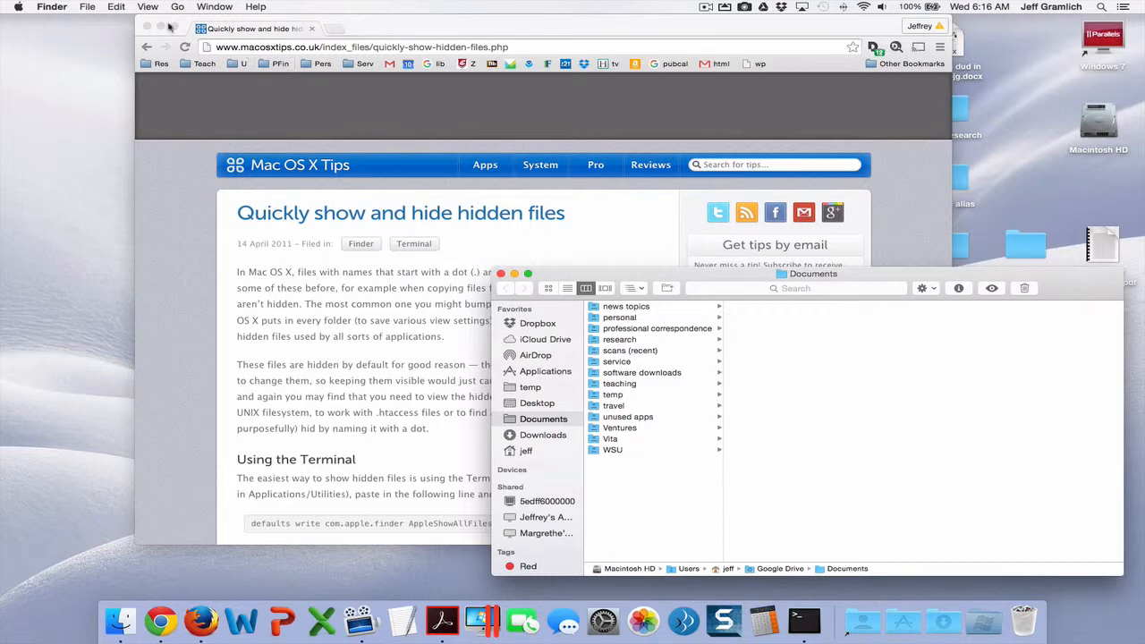
- Run Finder > Services > Toggle Hidden Files so Finder relaunches showing hidden files
left_click(51, 7)
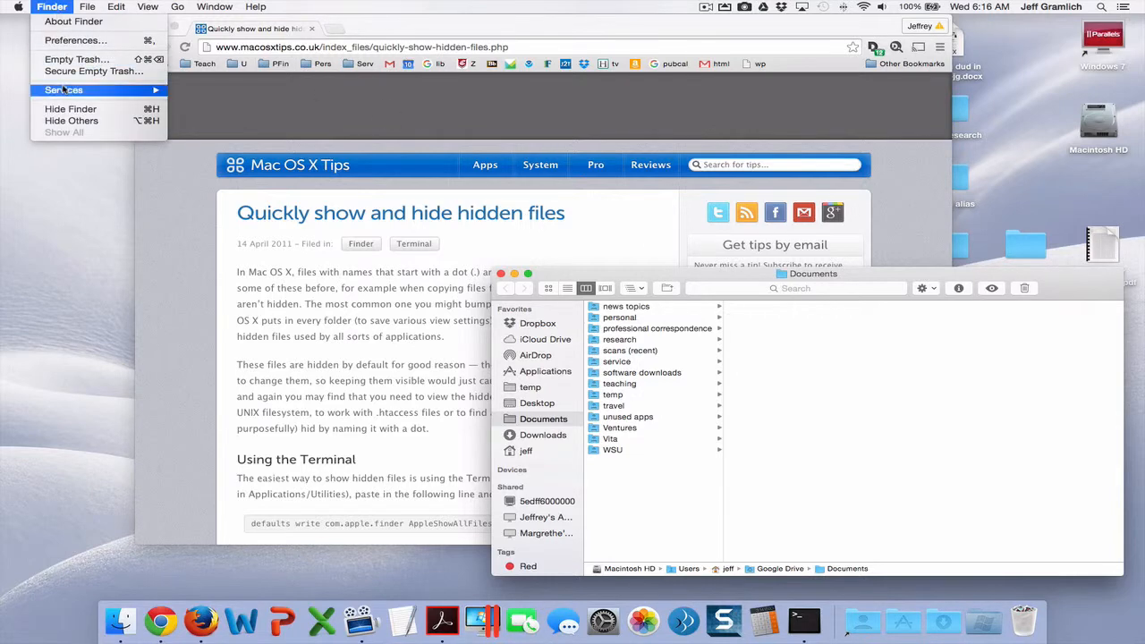
mouse_move(63, 90)
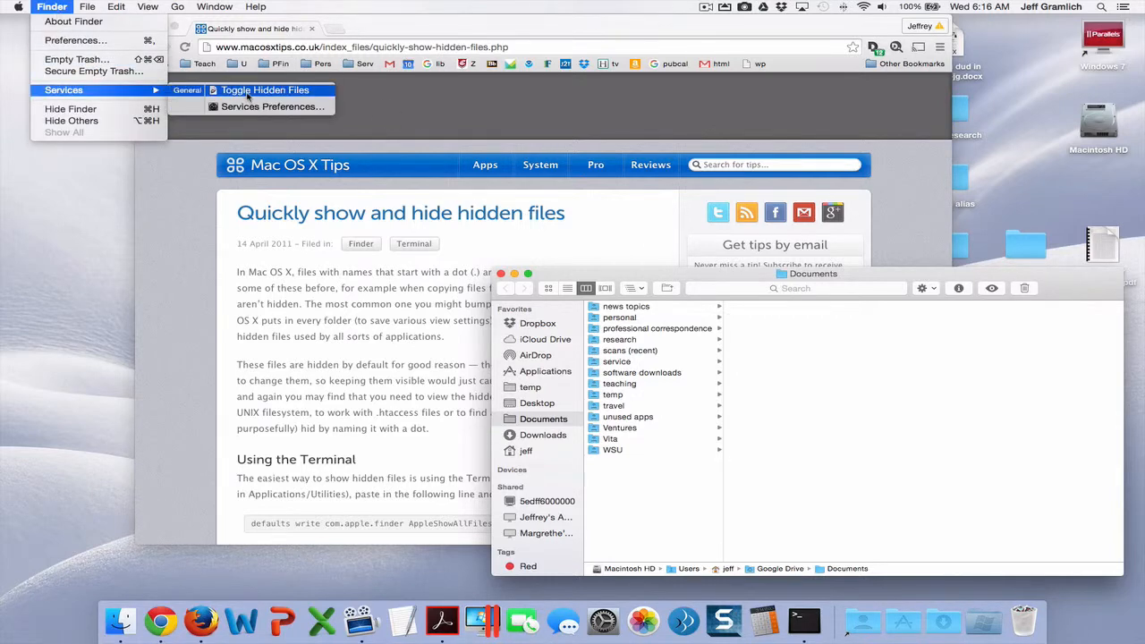
left_click(248, 93)
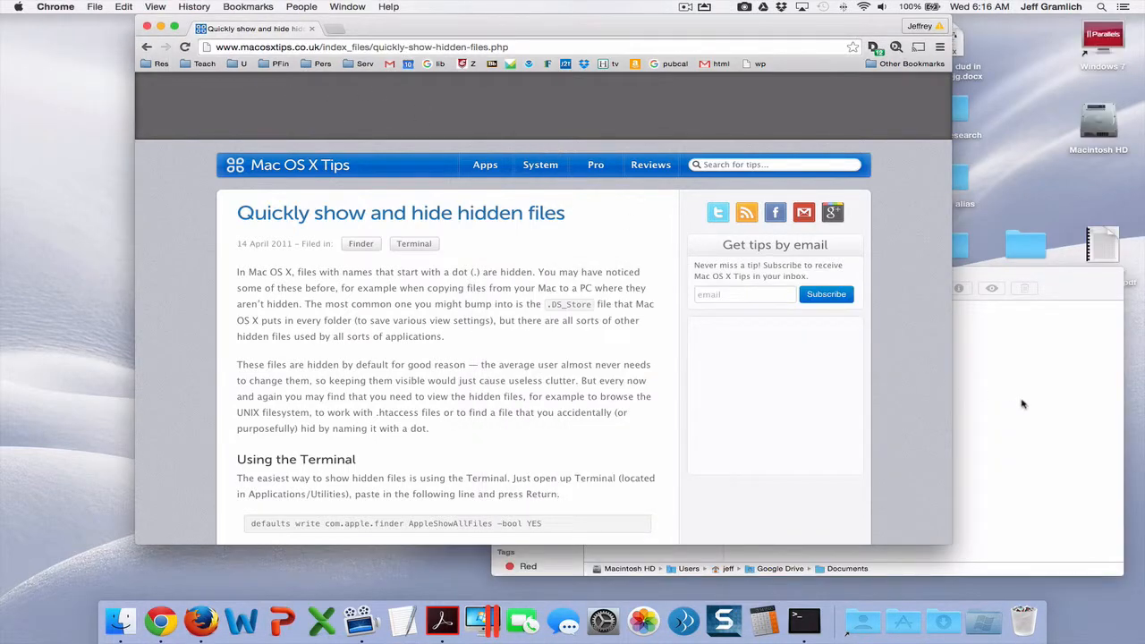
- Bring the relaunched Documents window forward, now listing .DS_Store
left_click(1024, 405)
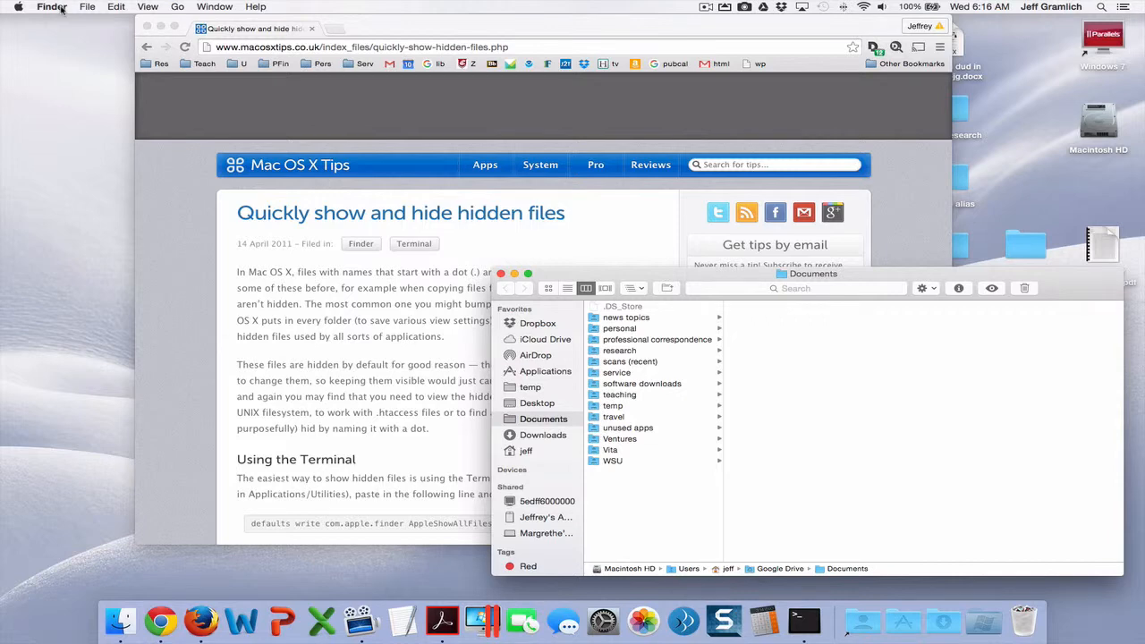
- Run Toggle Hidden Files again so Documents no longer lists .DS_Store
left_click(53, 7)
mouse_move(63, 90)
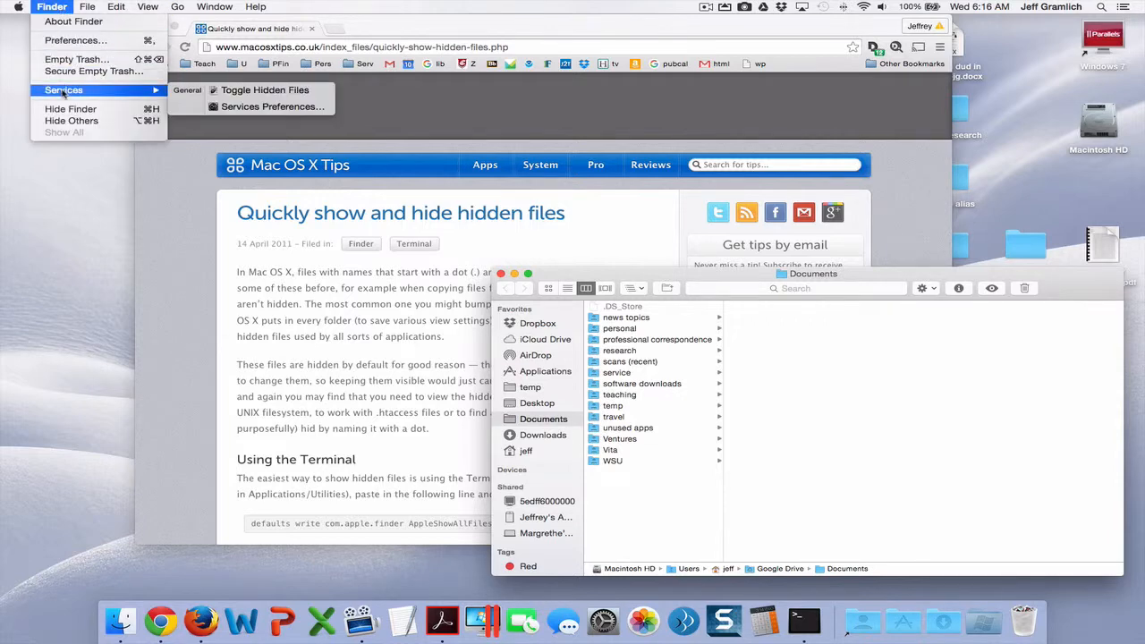
left_click(251, 93)
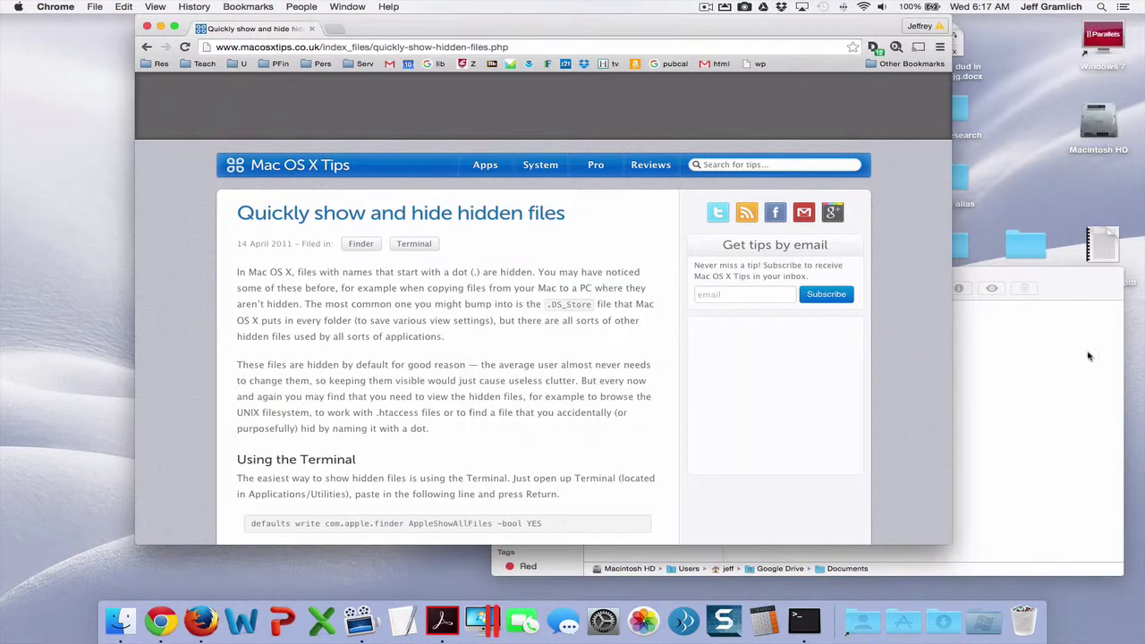
left_click(1093, 361)
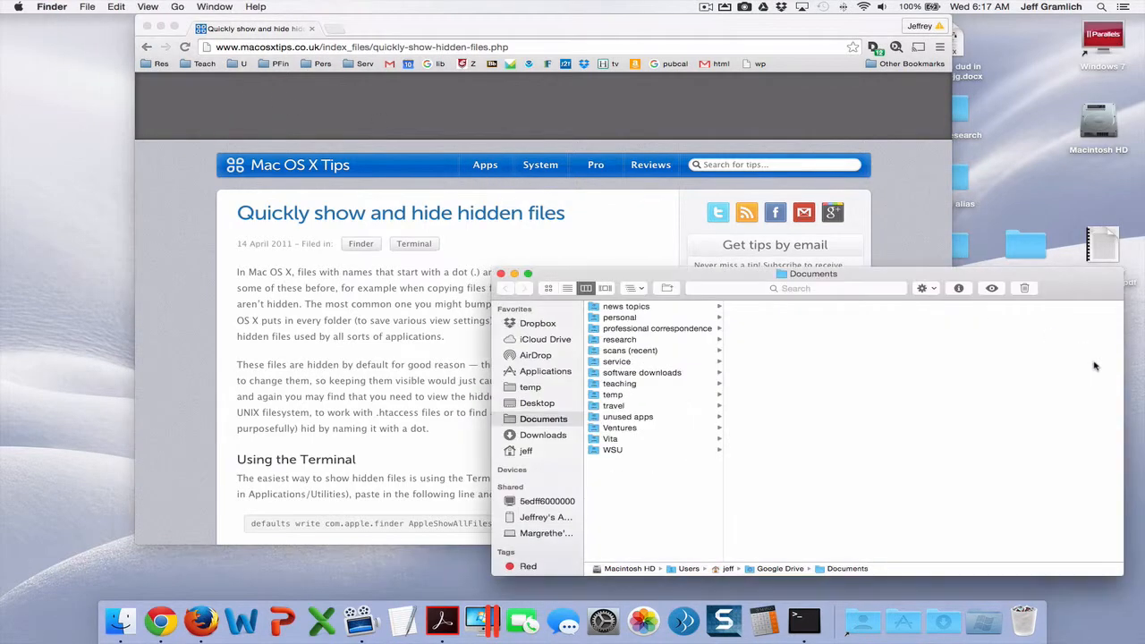